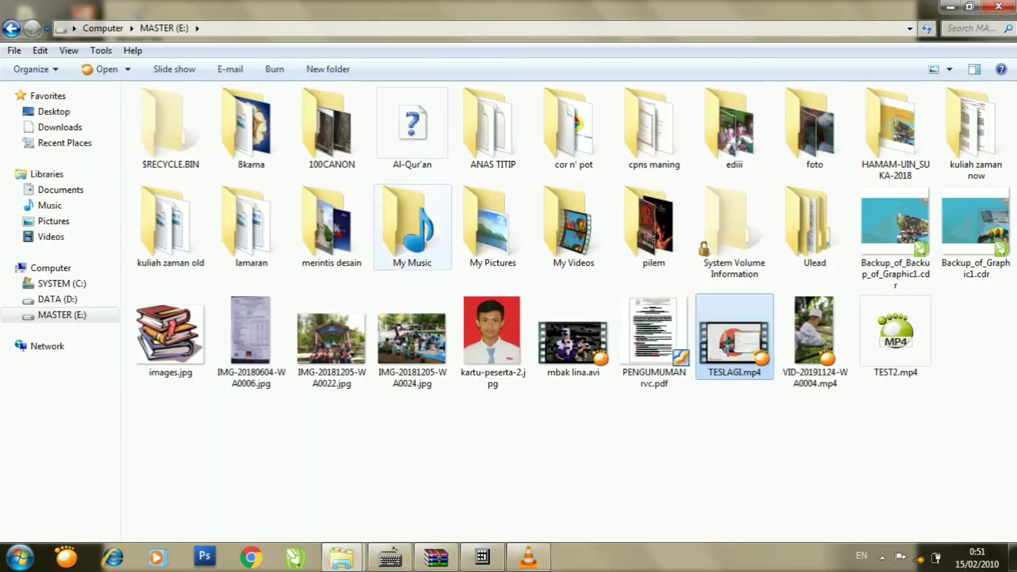
Open the 'kuliah zaman now' folder on drive MASTER (E:)
double_click(975, 127)
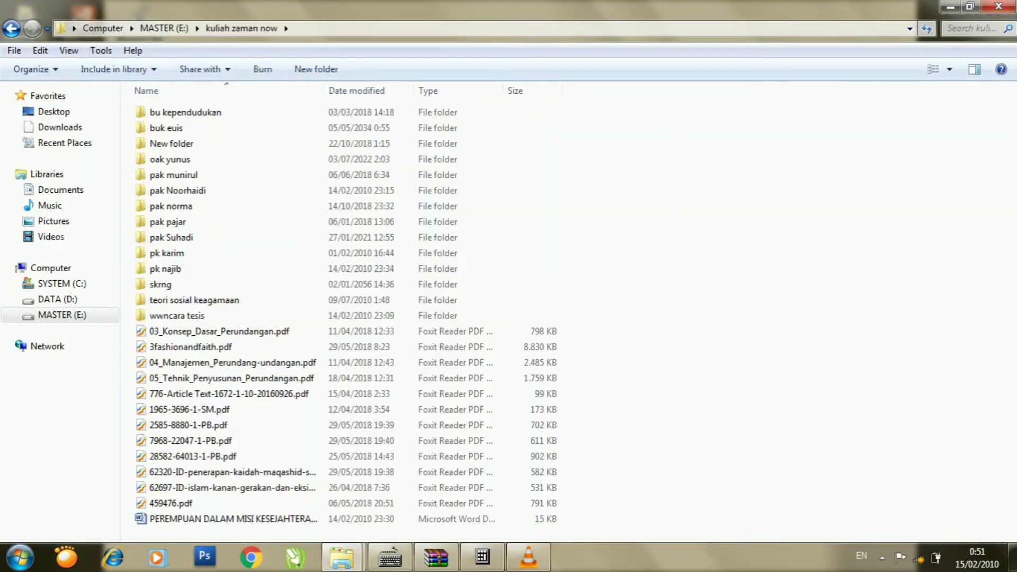
Look inside New folder, return to 'kuliah zaman now', then open the 'pak norma' folder
click(171, 143)
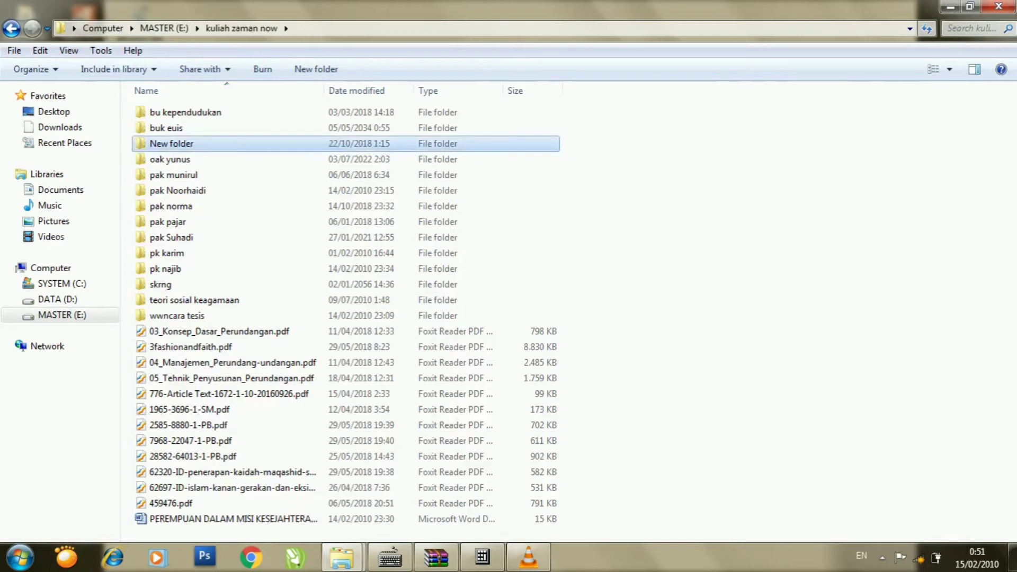
key(Return)
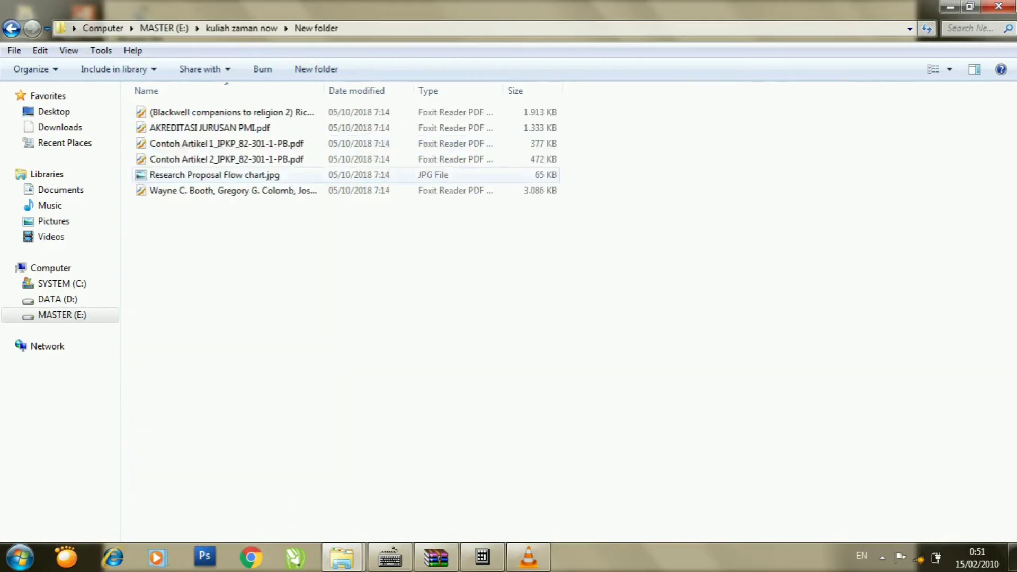
key(BackSpace)
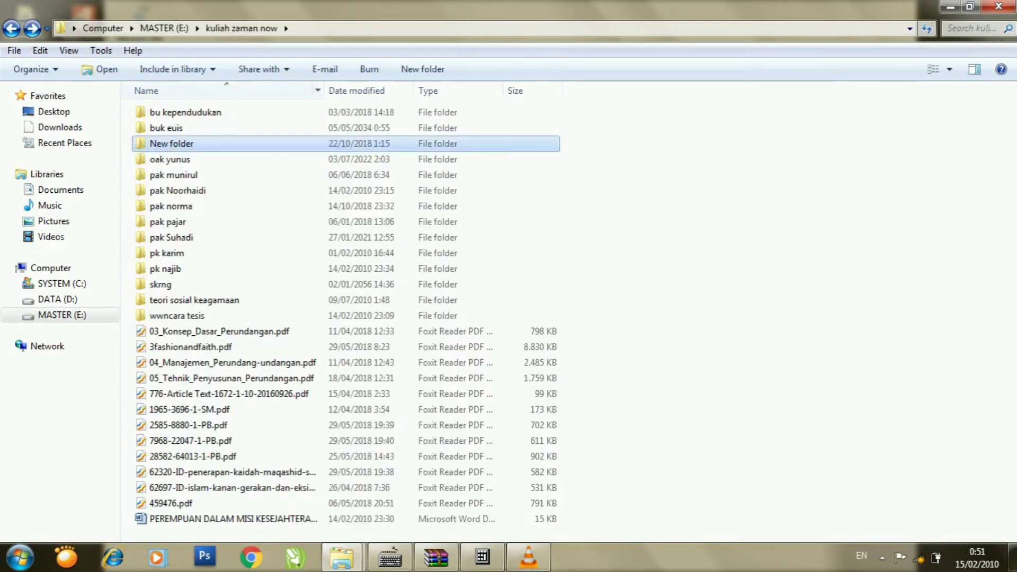
key(Down)
key(Down)
click(168, 221)
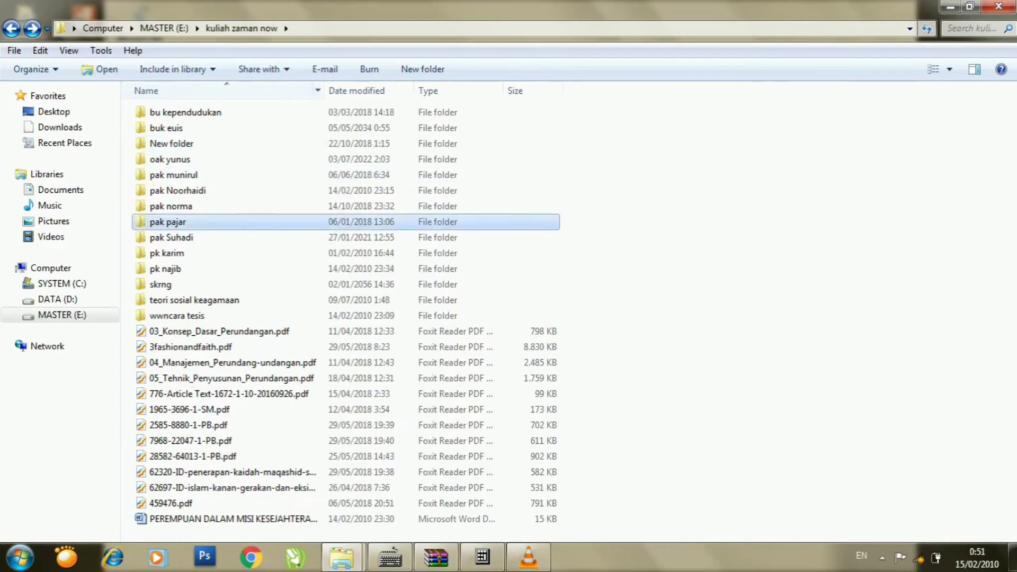
key(Up)
key(Return)
Open 'ini yng pk norma.docx' in Word and view its File tab Info page
double_click(193, 268)
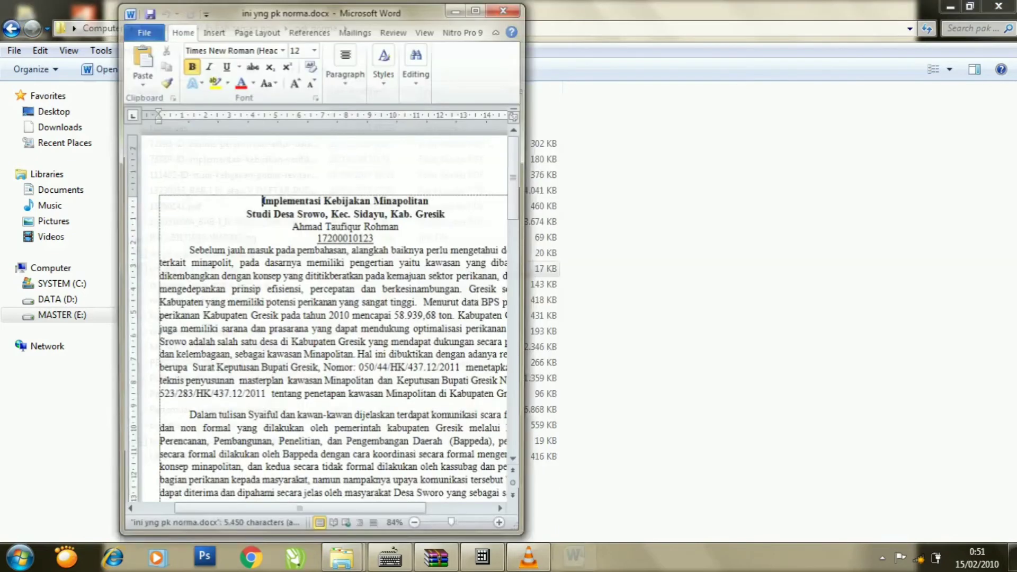
key(alt+f)
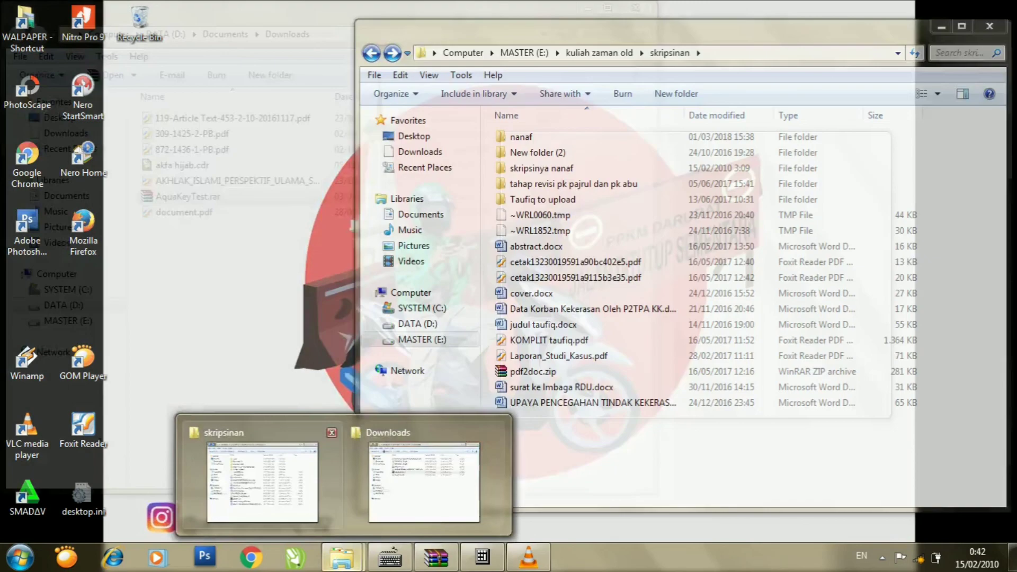
Bring the 'skripsinan' folder window forward and open 'abstract.docx' in Word
click(262, 479)
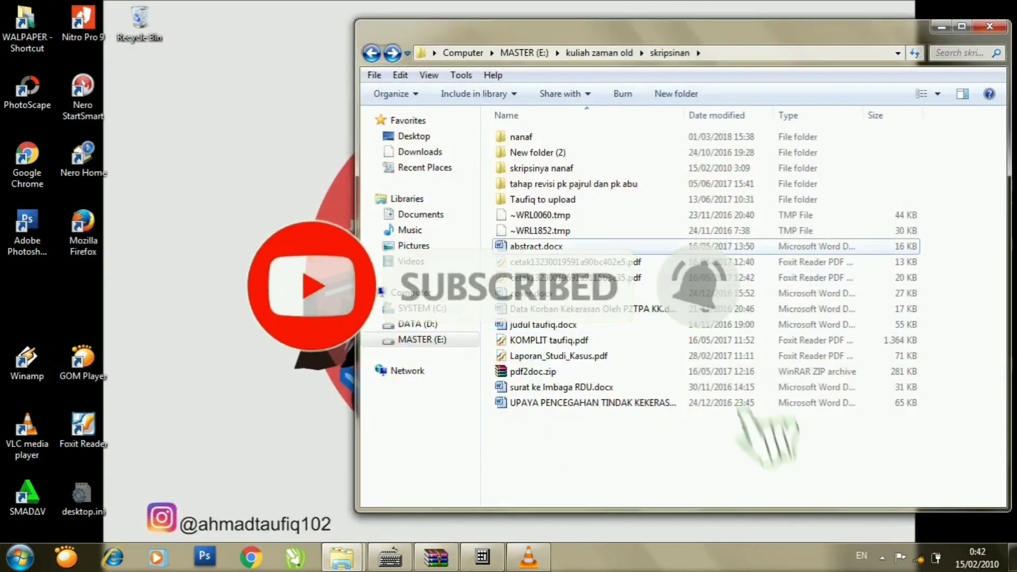
double_click(536, 246)
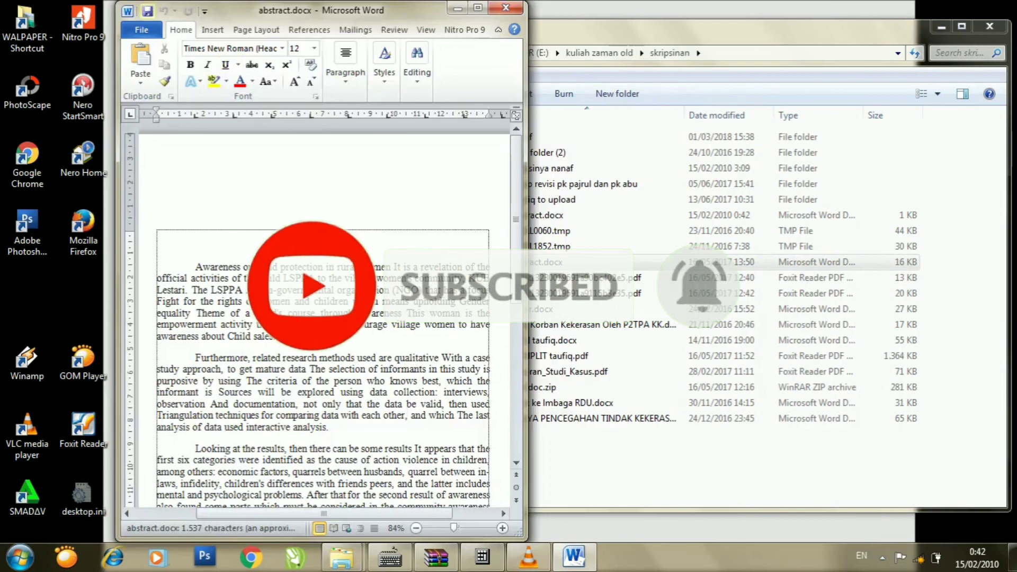